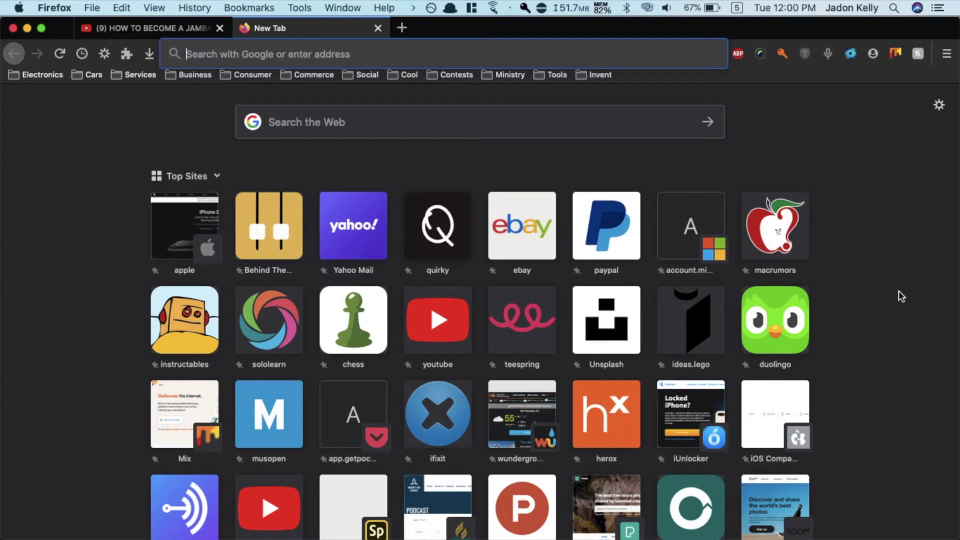
Check the Adblock Plus blocked count, then reach the Add-ons Manager from the main menu.
click(738, 54)
click(870, 140)
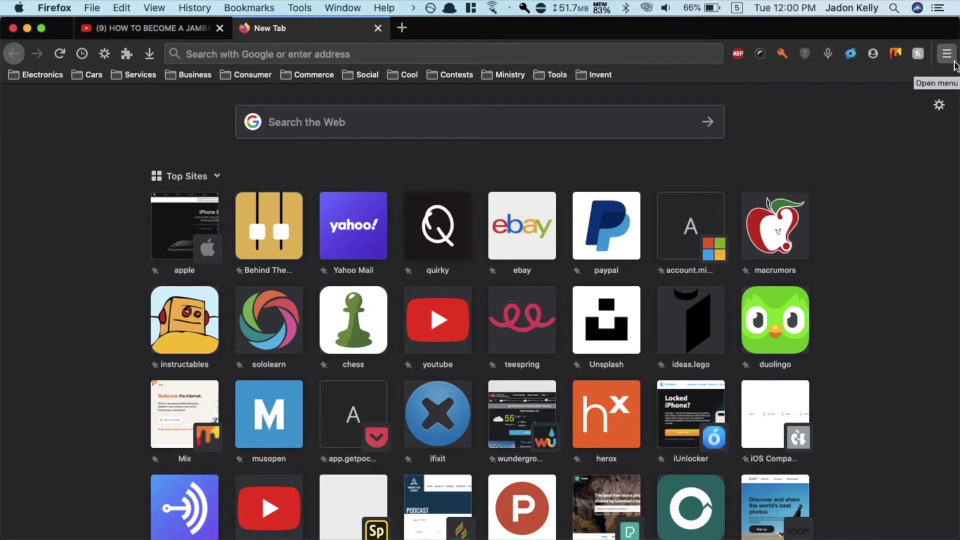
click(947, 54)
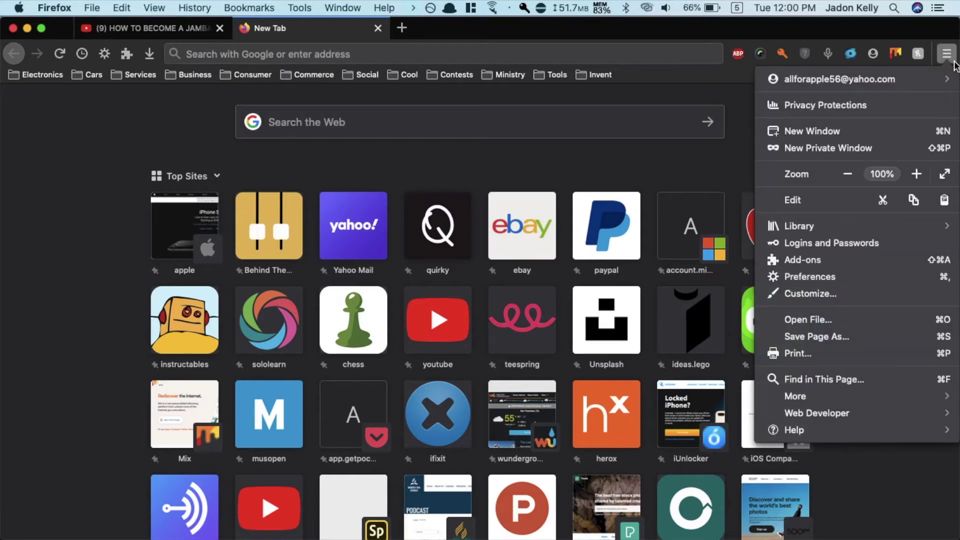
click(854, 263)
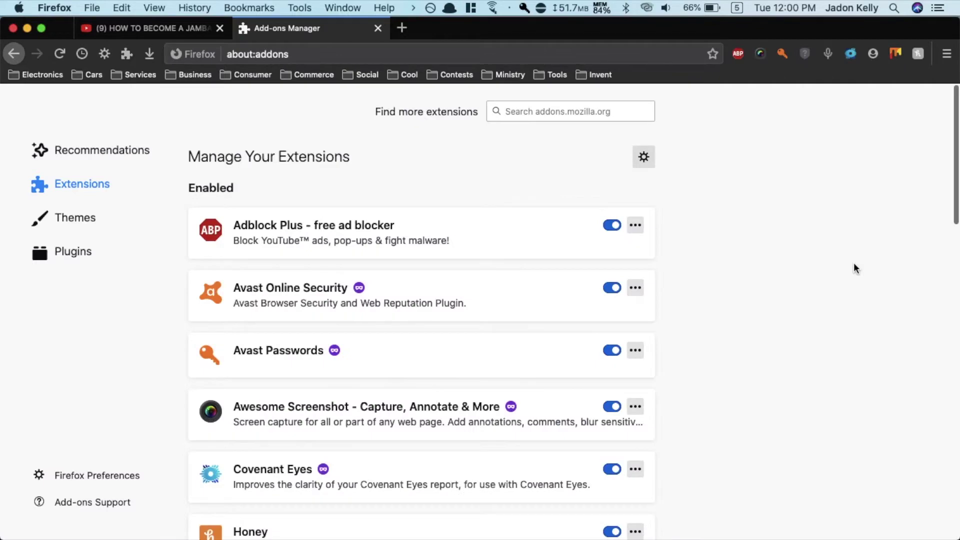
scroll(773, 259, down, 2)
scroll(773, 258, down, 2)
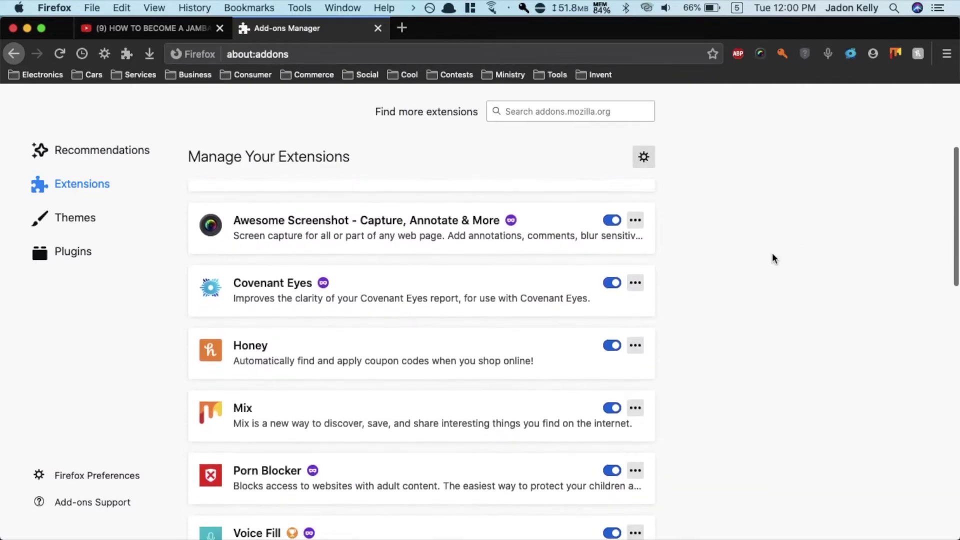
scroll(774, 258, down, 4)
scroll(772, 255, up, 2)
scroll(772, 255, up, 6)
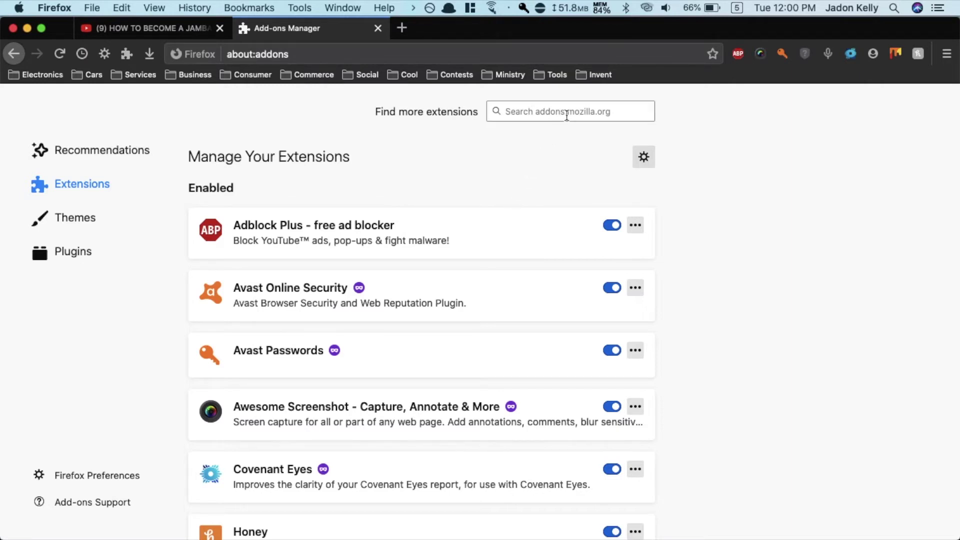
click(566, 113)
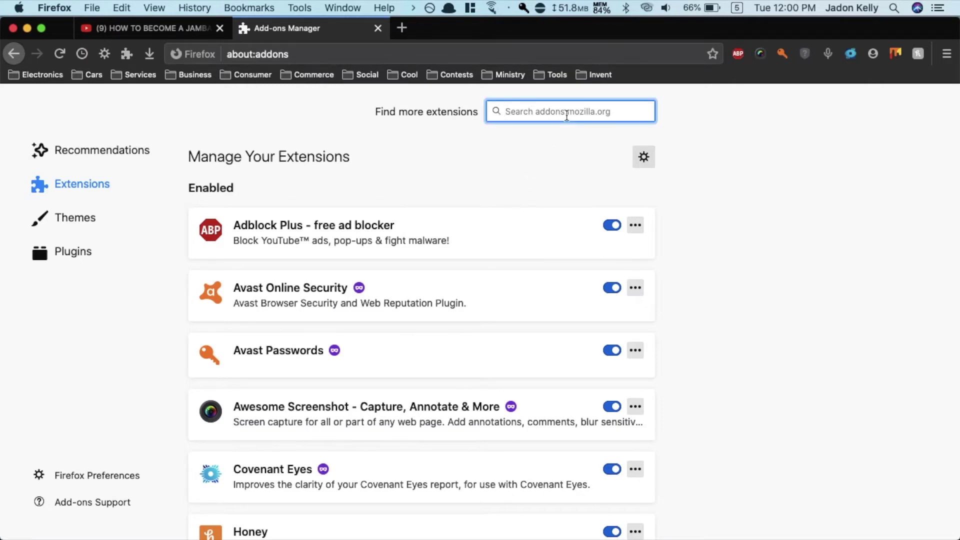
text(adblock plus)
Search addons.mozilla.org for adblock plus and view the Adblock Plus page and its site panel.
key(Return)
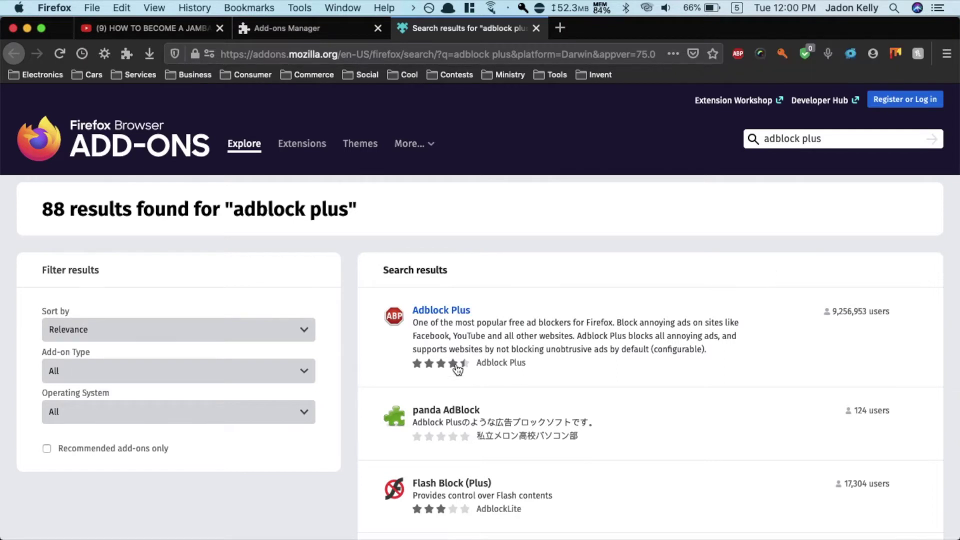
click(441, 311)
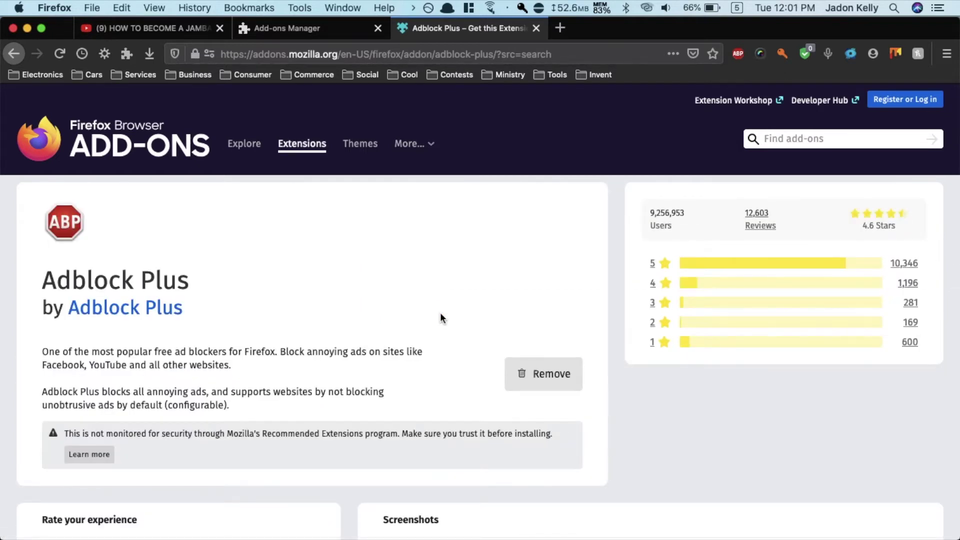
scroll(440, 319, down, 2)
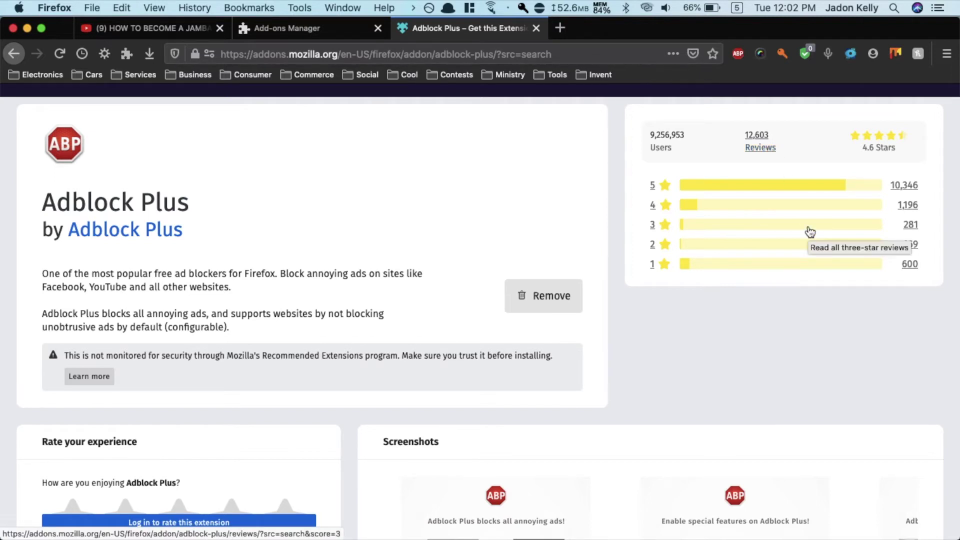
scroll(502, 265, down, 3)
scroll(503, 265, down, 2)
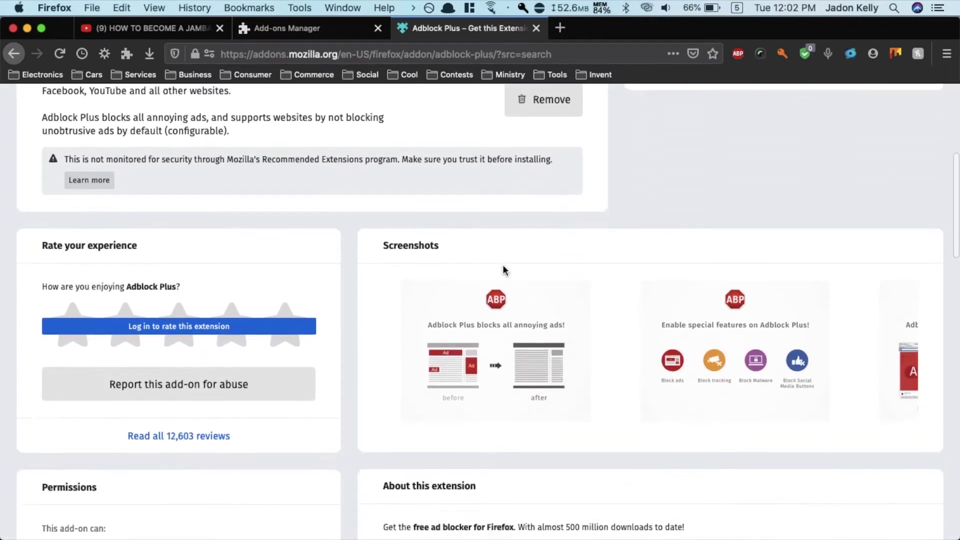
scroll(503, 270, down, 3)
scroll(503, 271, down, 1)
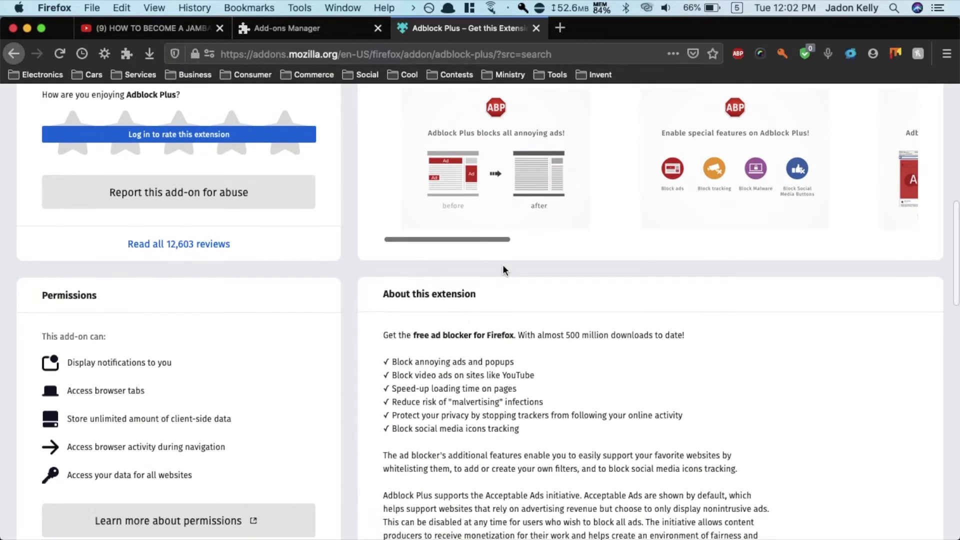
scroll(503, 270, down, 1)
scroll(503, 270, up, 7)
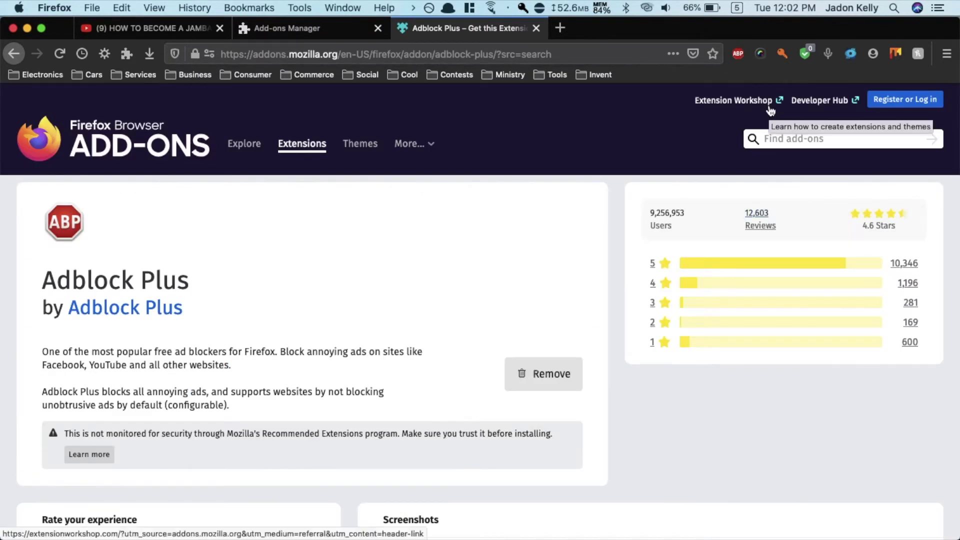
click(738, 54)
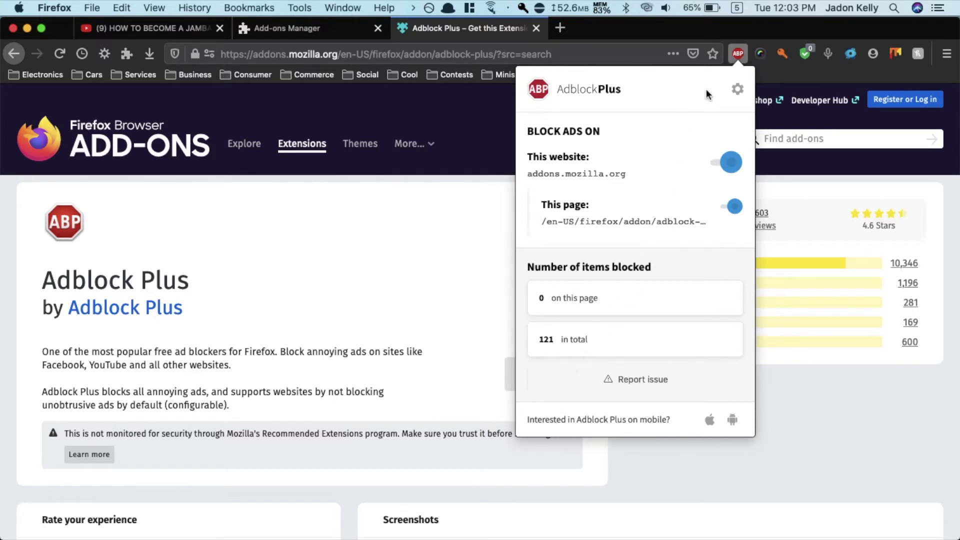
Reach the Adblock Plus options from the gear icon in its toolbar popup.
click(738, 92)
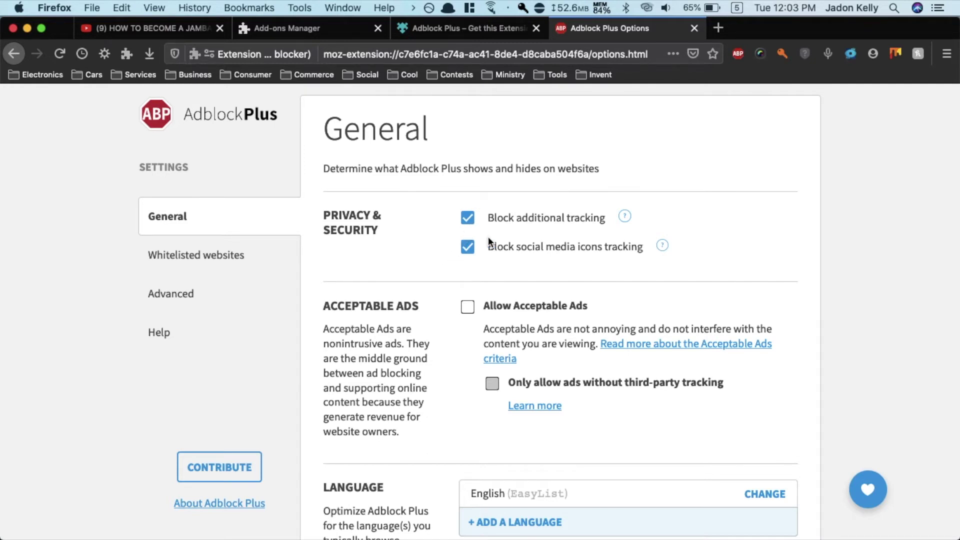
scroll(489, 236, down, 2)
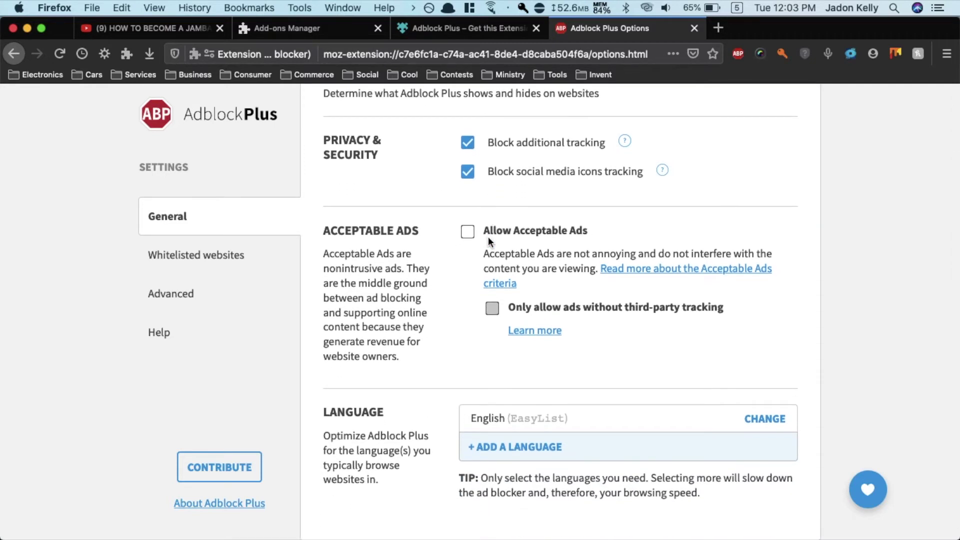
scroll(489, 241, down, 1)
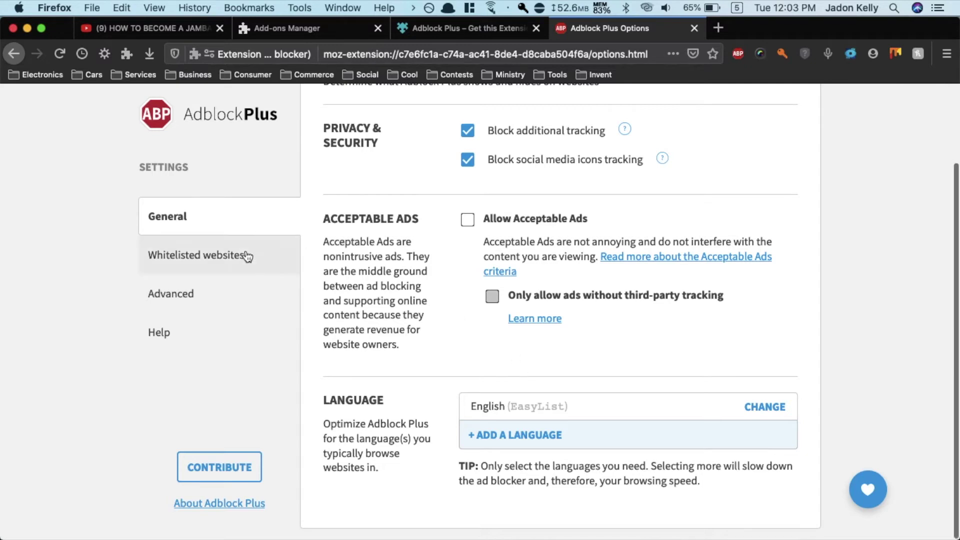
View the Whitelisted websites list, then the Advanced settings with filter lists.
click(246, 256)
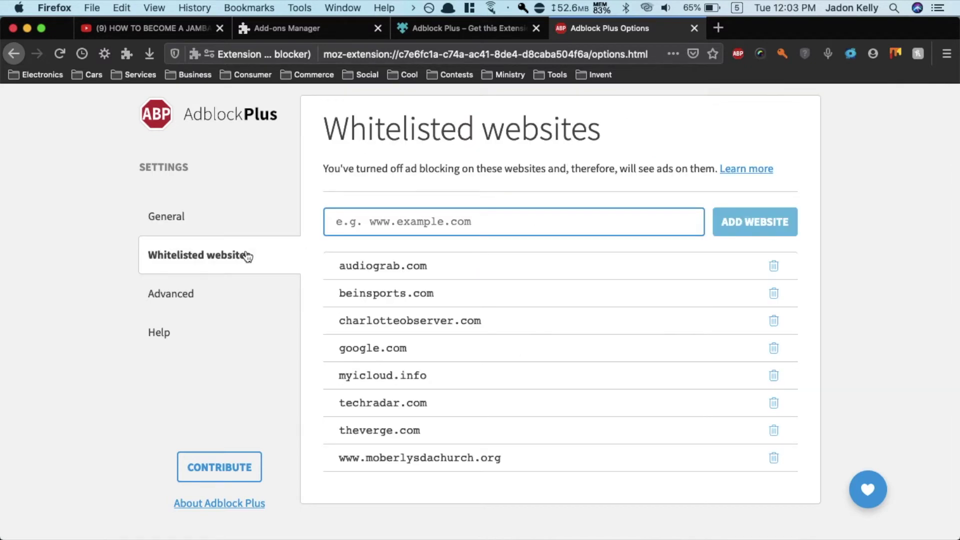
click(248, 297)
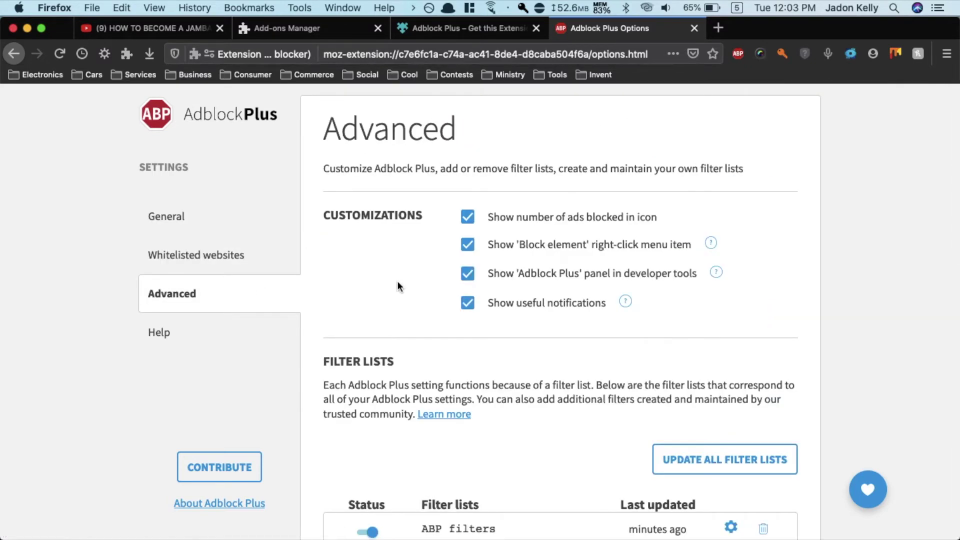
scroll(398, 285, down, 3)
scroll(396, 281, down, 3)
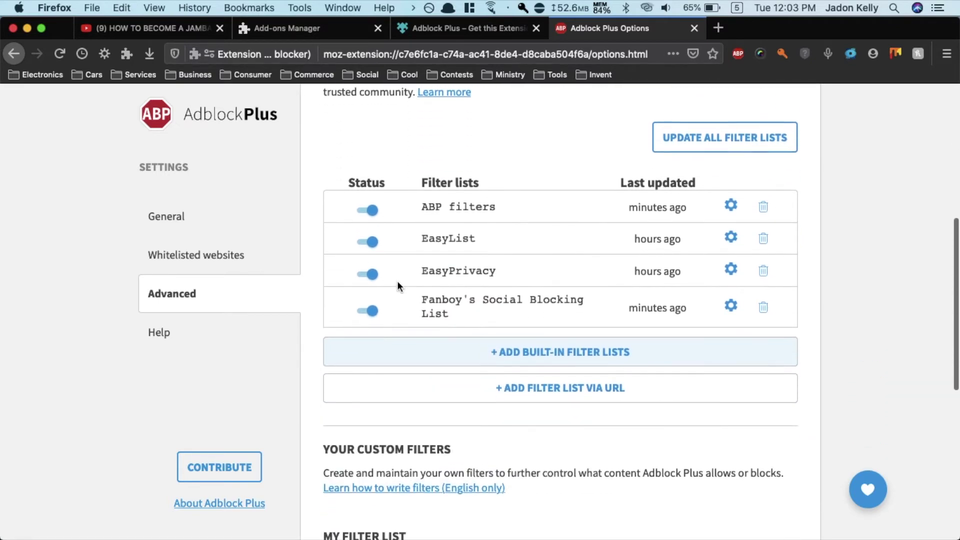
scroll(543, 374, down, 3)
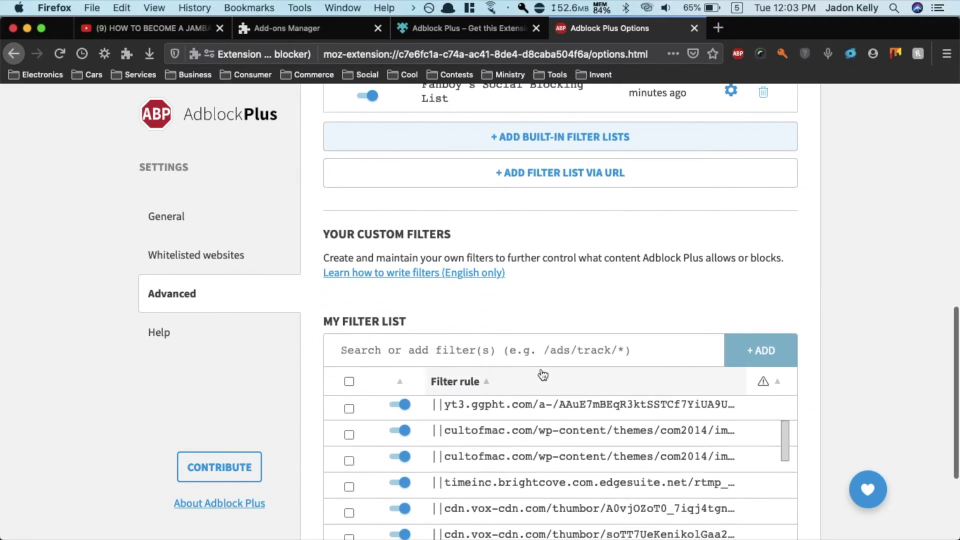
scroll(798, 283, up, 2)
scroll(798, 283, up, 8)
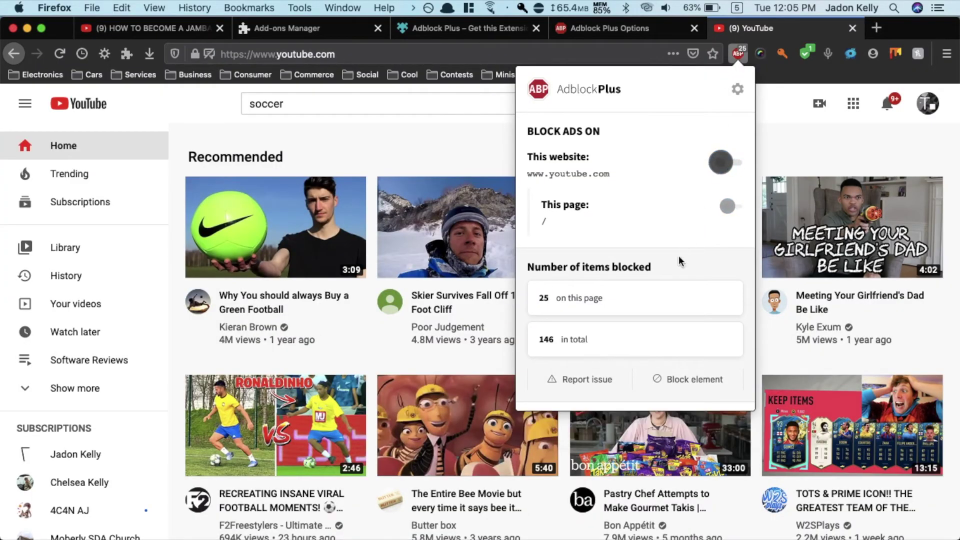
Reload YouTube, search for soccer and pause the pre-roll ad on the video.
click(652, 342)
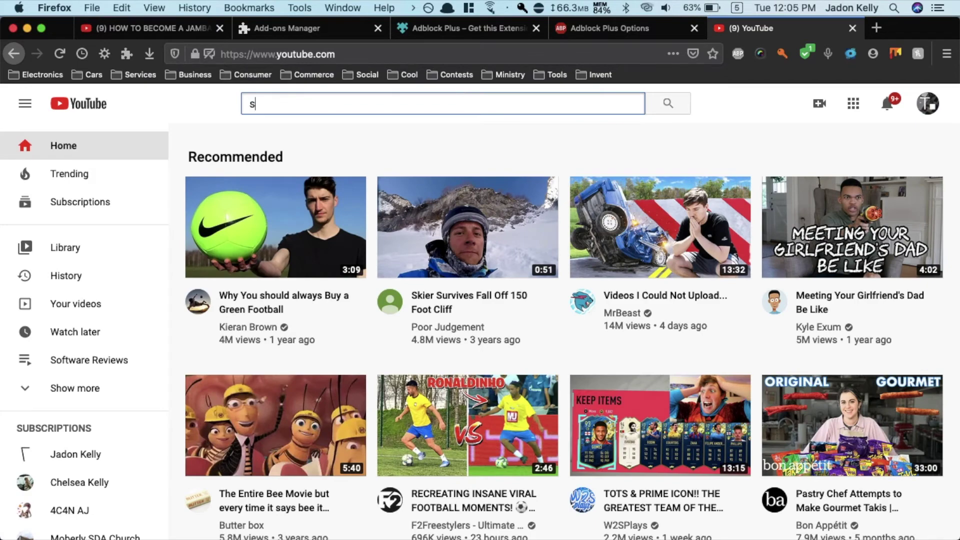
text(occer)
key(Return)
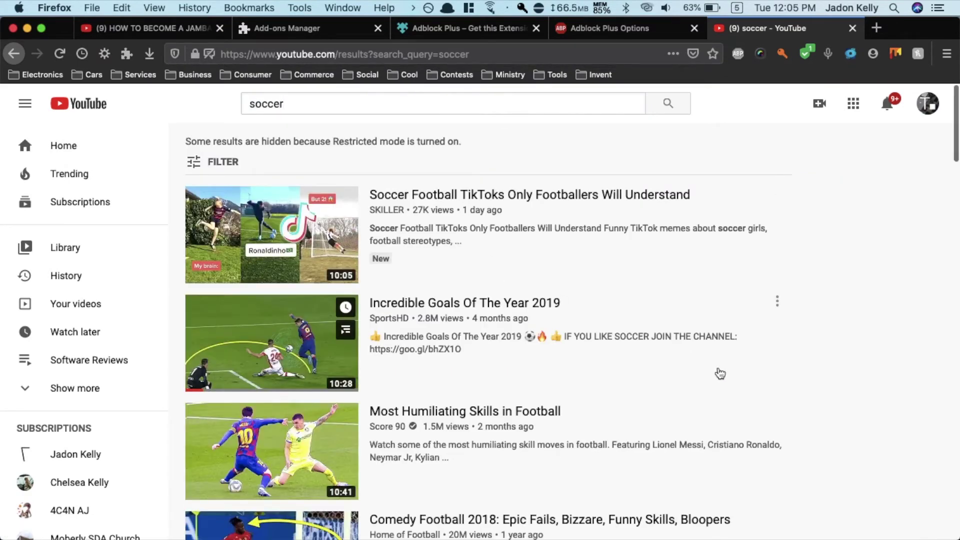
scroll(638, 349, down, 2)
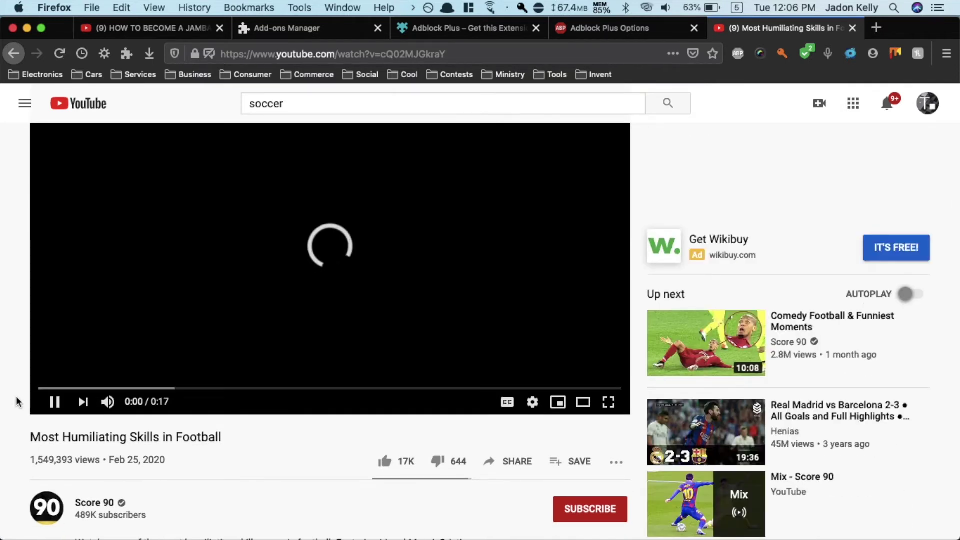
scroll(161, 419, up, 2)
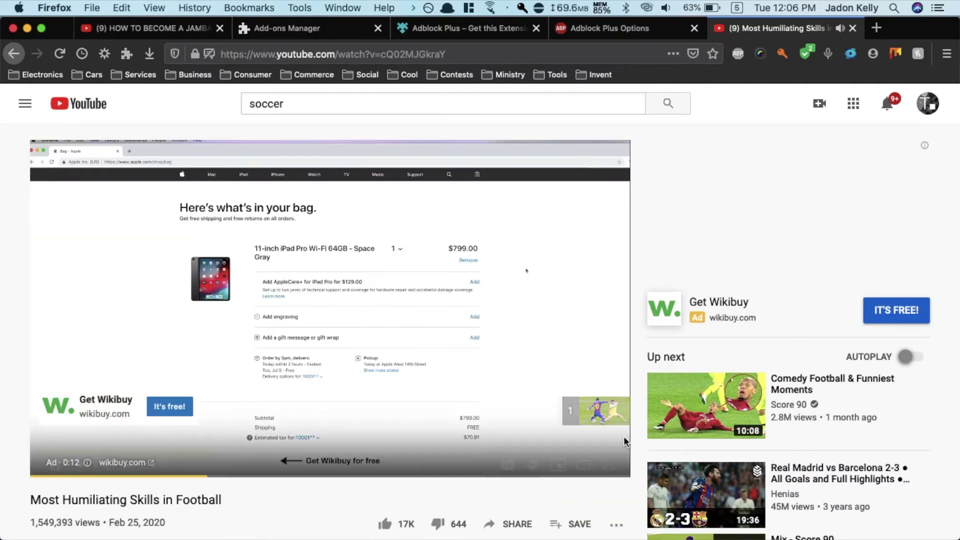
click(466, 418)
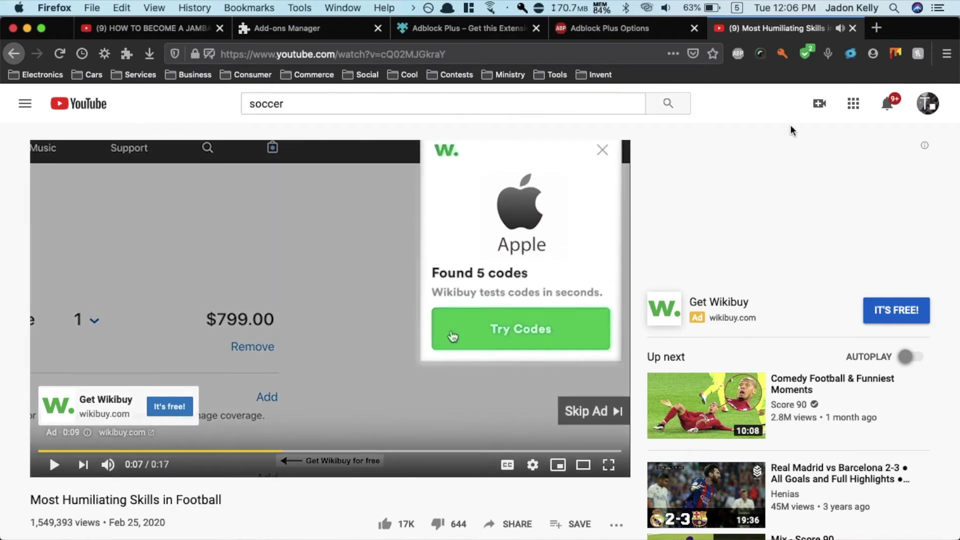
Turn ad blocking on for YouTube, play the football video ad-free, then start a new tab.
click(737, 54)
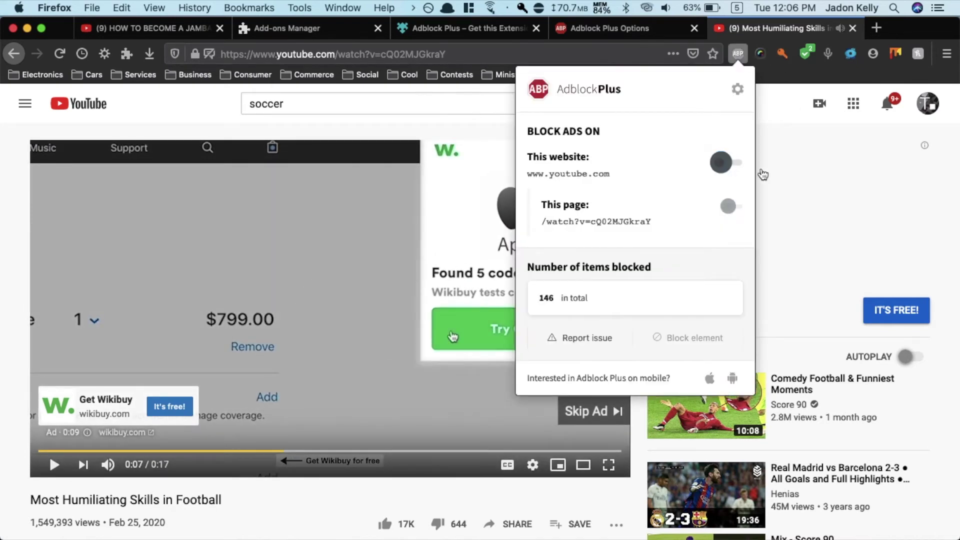
click(721, 164)
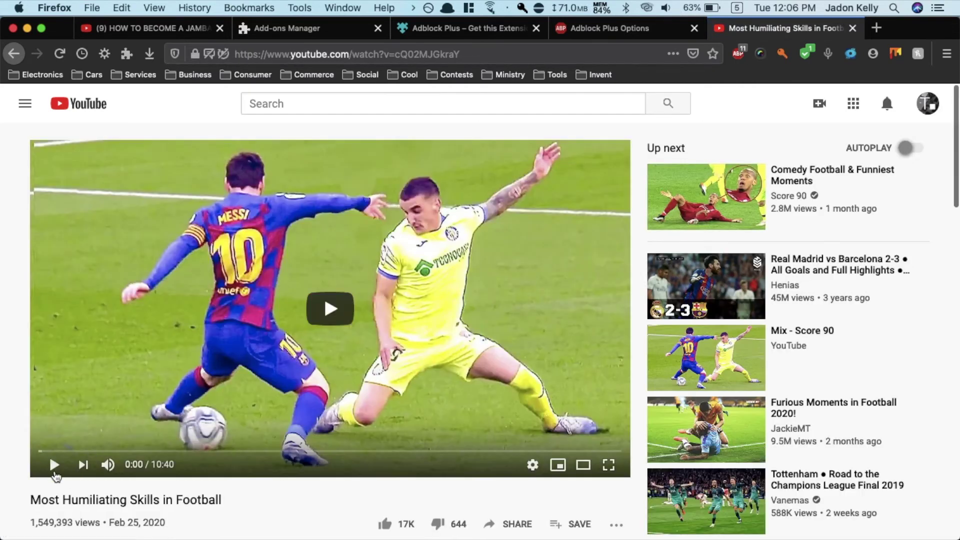
click(53, 468)
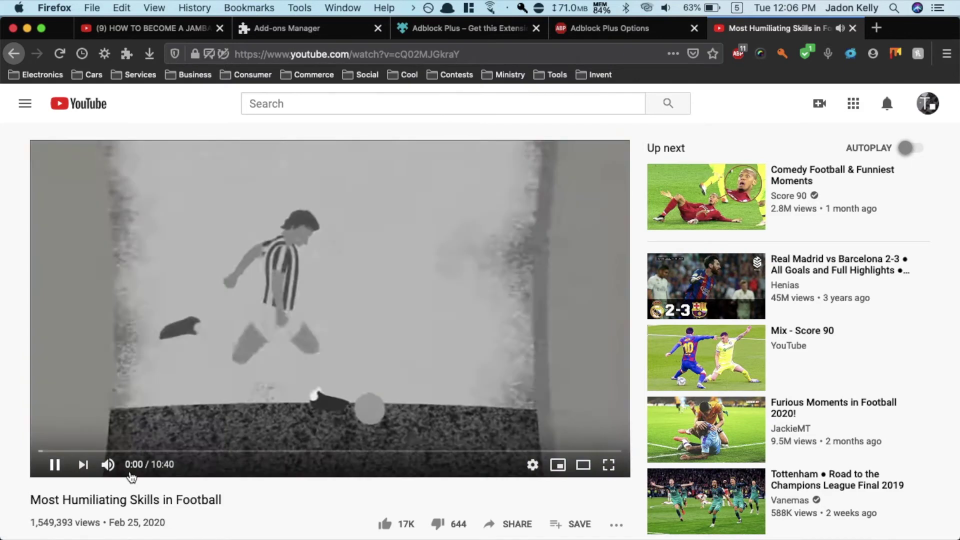
scroll(150, 338, down, 5)
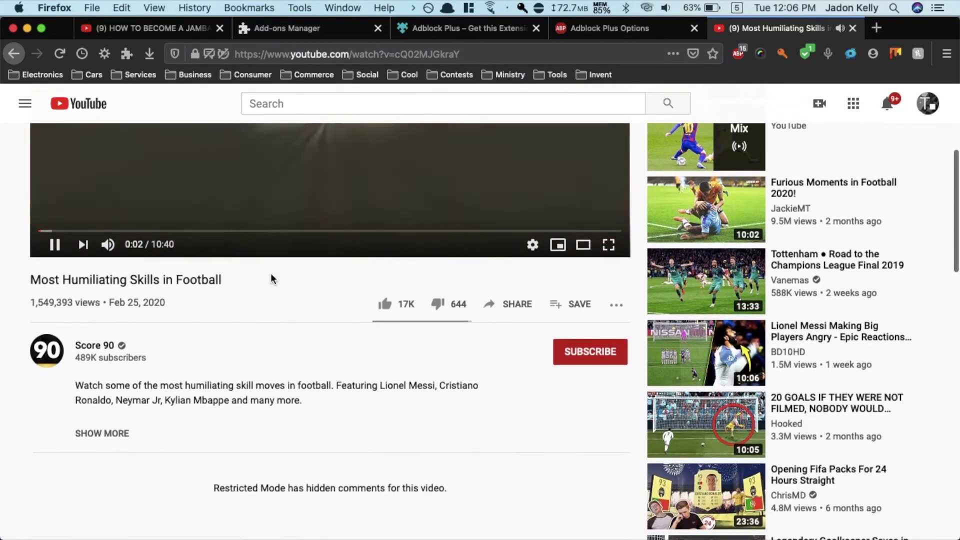
scroll(271, 279, down, 2)
scroll(270, 279, up, 7)
click(342, 291)
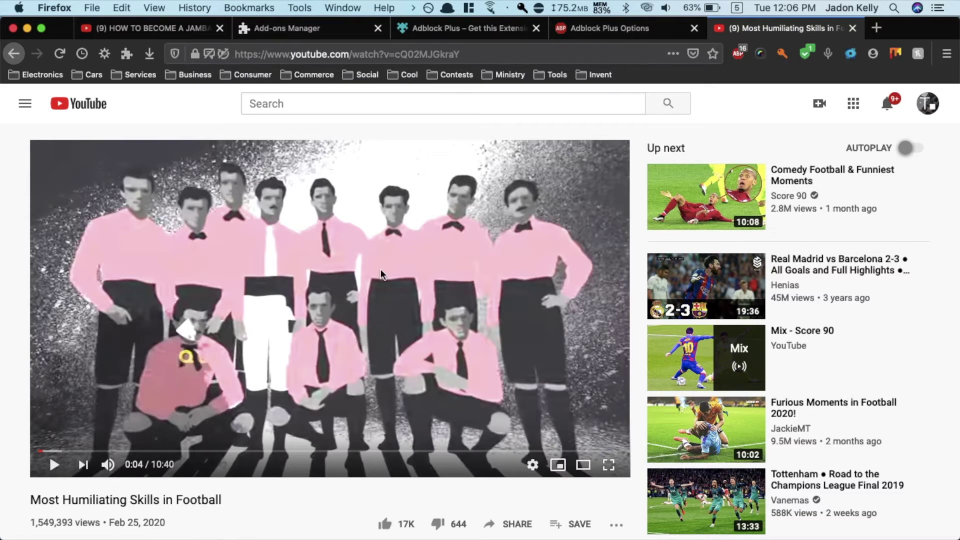
click(877, 28)
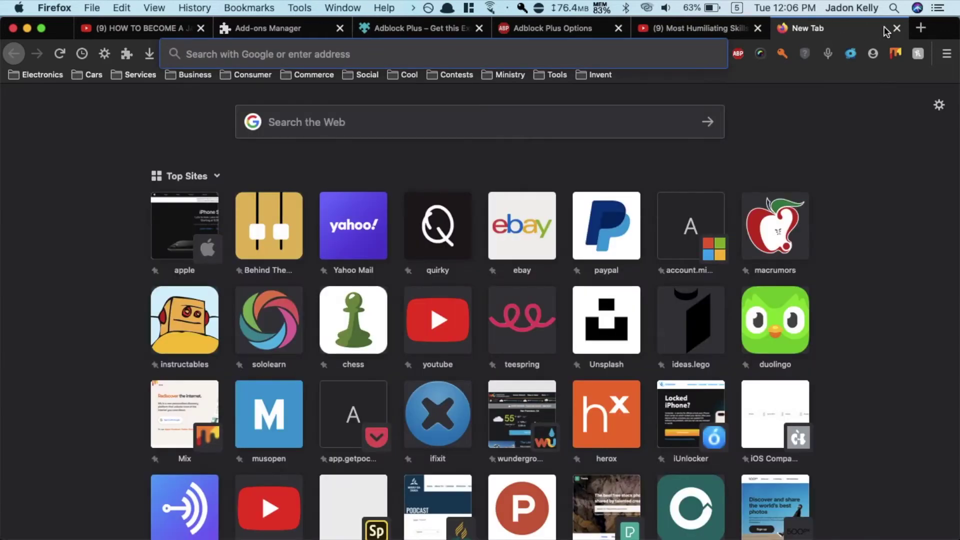
text(c)
text(nn.)
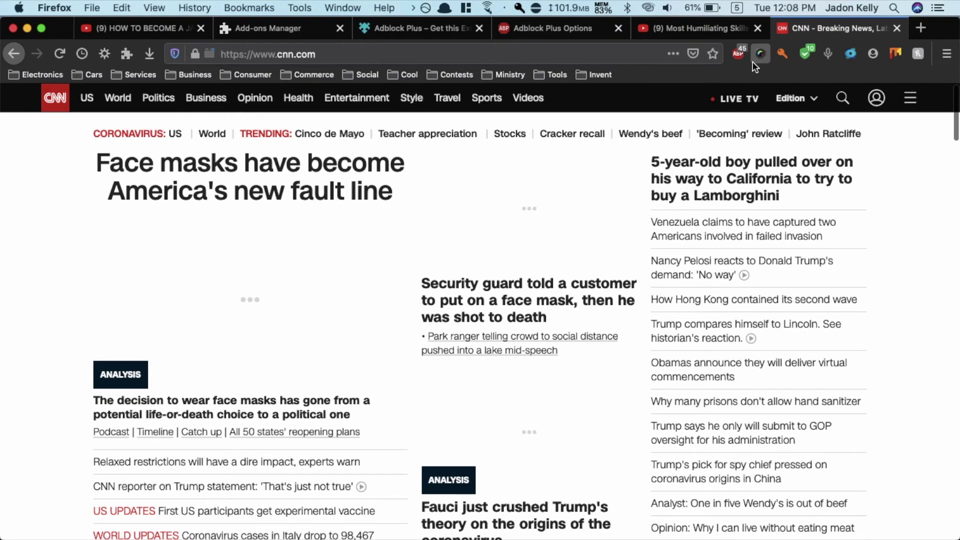
Check the blocked-item count on CNN and go to the Marshawn Lynch sports story.
click(739, 63)
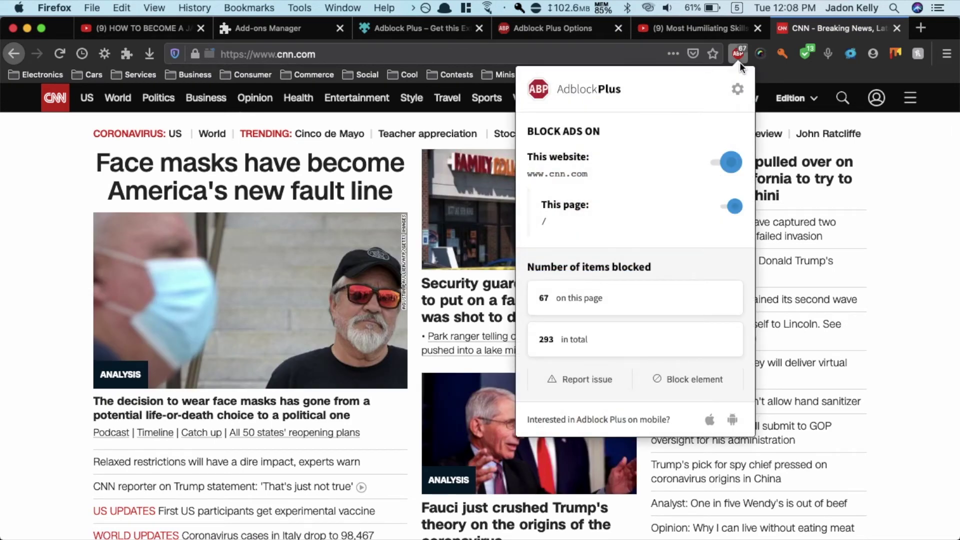
click(740, 62)
scroll(99, 334, down, 3)
scroll(100, 334, down, 4)
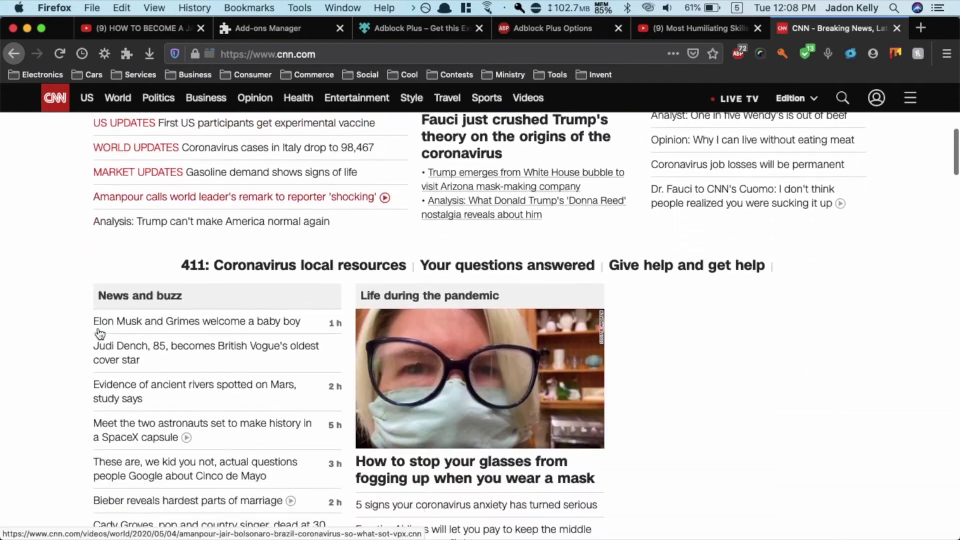
scroll(100, 334, down, 2)
scroll(100, 334, down, 5)
scroll(100, 334, down, 1)
scroll(100, 334, down, 5)
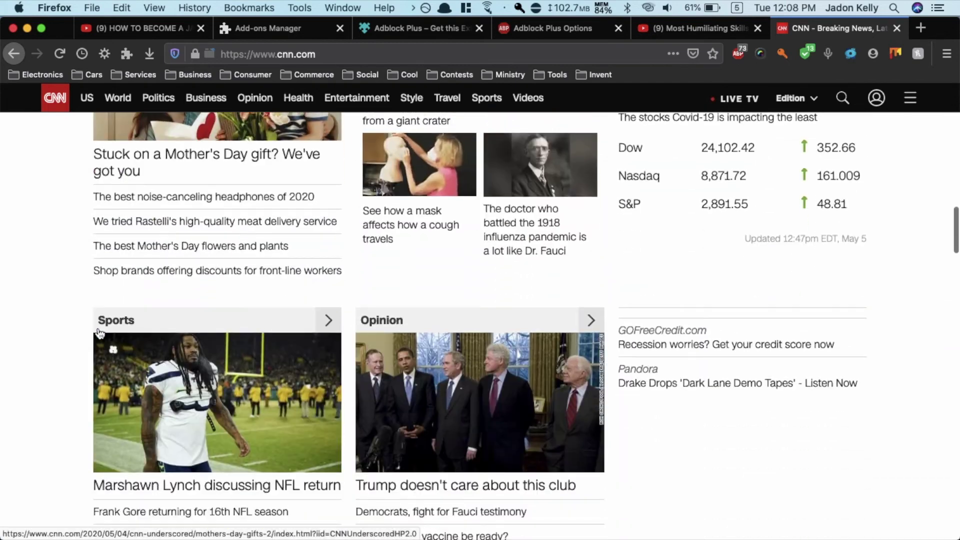
scroll(100, 334, down, 2)
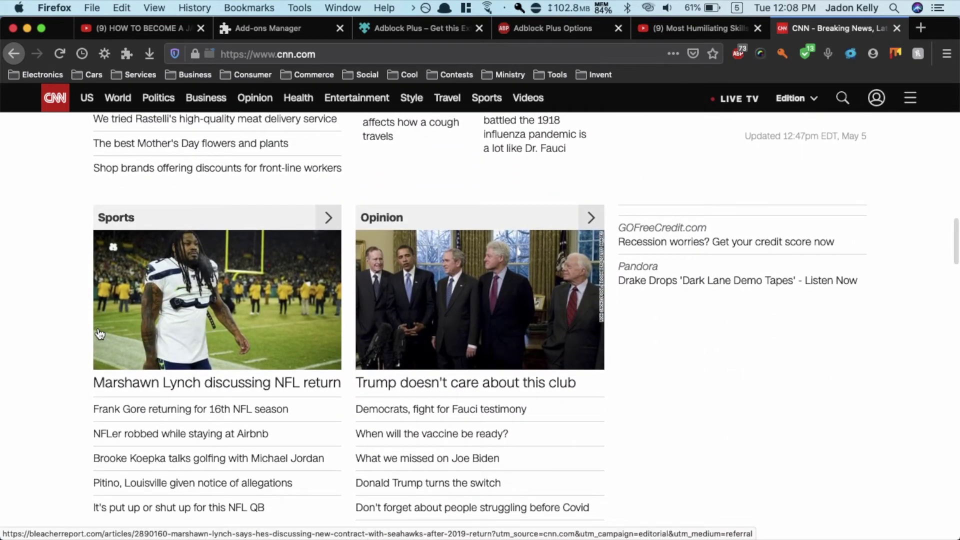
scroll(100, 334, down, 1)
click(253, 272)
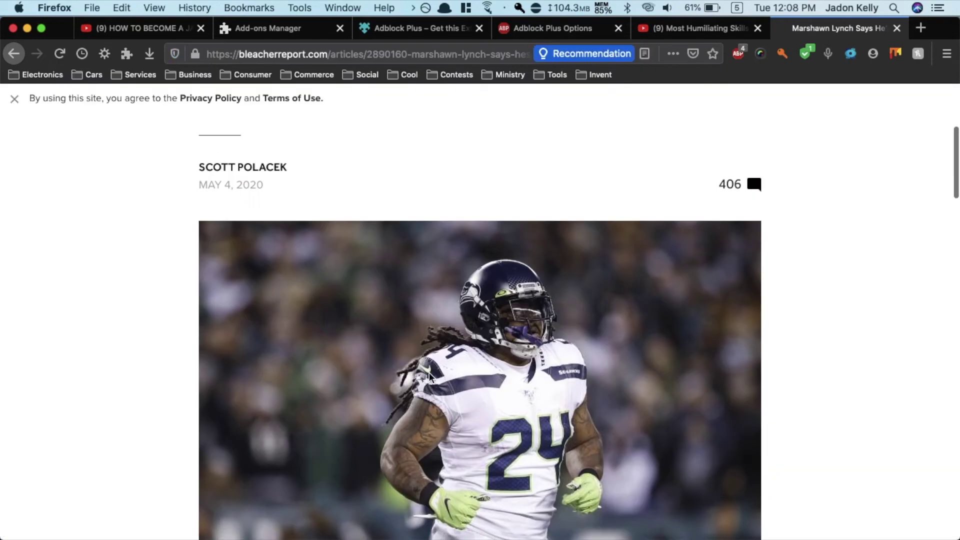
scroll(431, 373, down, 6)
scroll(431, 373, down, 2)
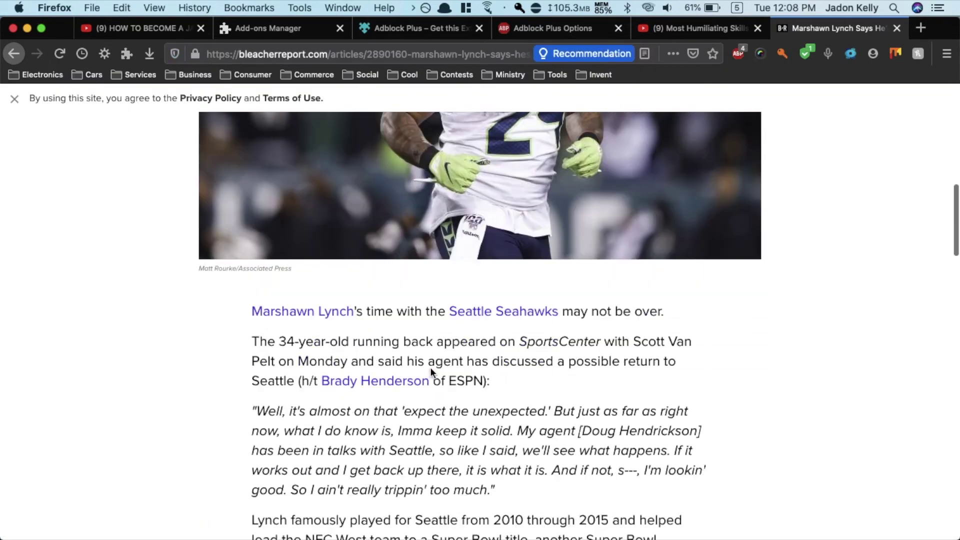
scroll(430, 373, down, 4)
scroll(431, 374, down, 3)
scroll(432, 373, down, 1)
scroll(432, 374, down, 4)
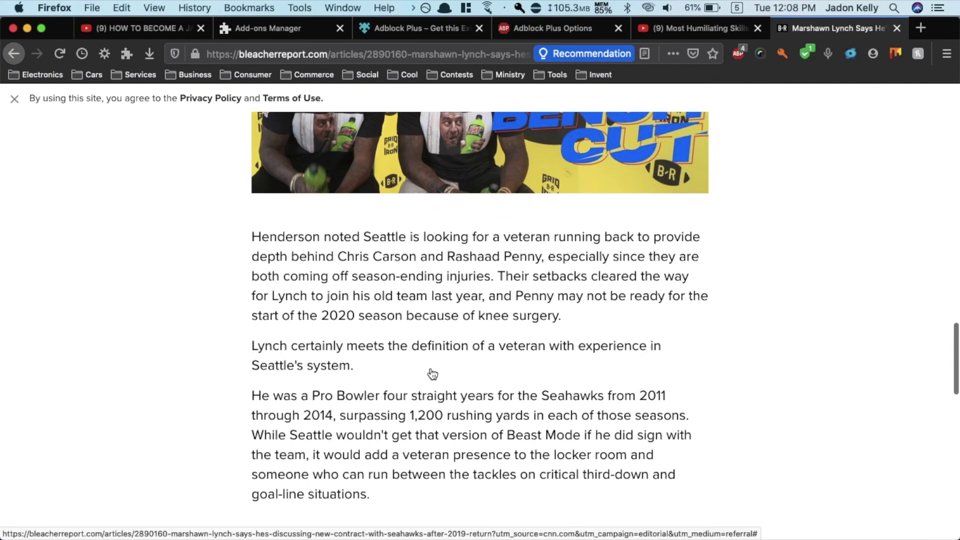
scroll(432, 373, down, 5)
scroll(432, 374, down, 5)
scroll(432, 373, down, 1)
scroll(432, 373, down, 4)
scroll(431, 372, up, 10)
scroll(430, 373, up, 10)
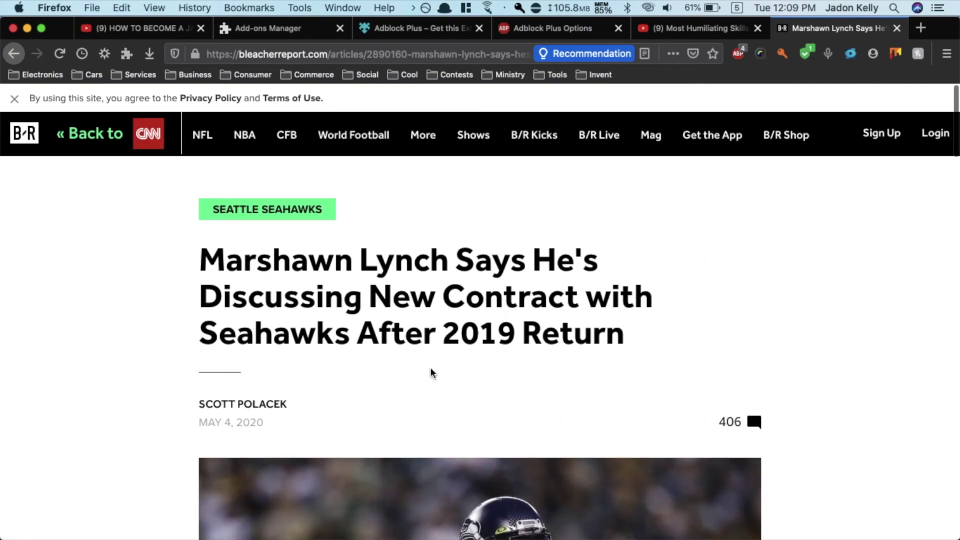
scroll(430, 373, down, 8)
scroll(430, 373, down, 5)
scroll(430, 373, down, 15)
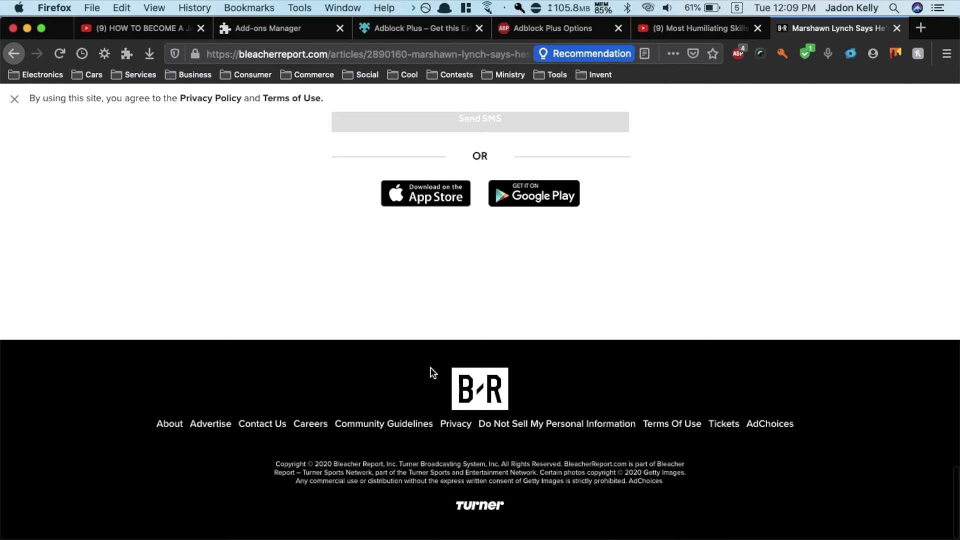
scroll(430, 373, up, 20)
scroll(430, 373, down, 8)
scroll(429, 373, down, 5)
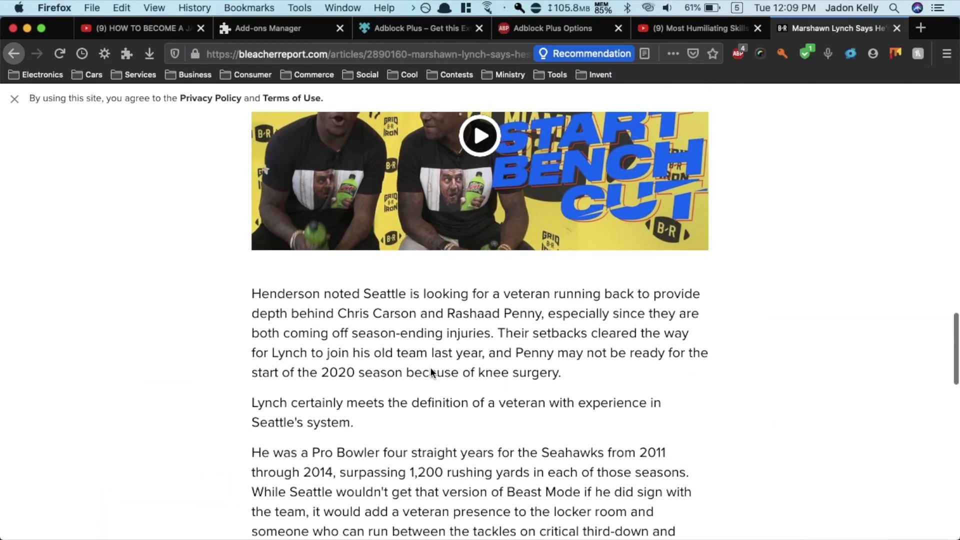
scroll(432, 372, down, 5)
scroll(430, 366, down, 10)
scroll(430, 367, up, 15)
scroll(431, 374, up, 5)
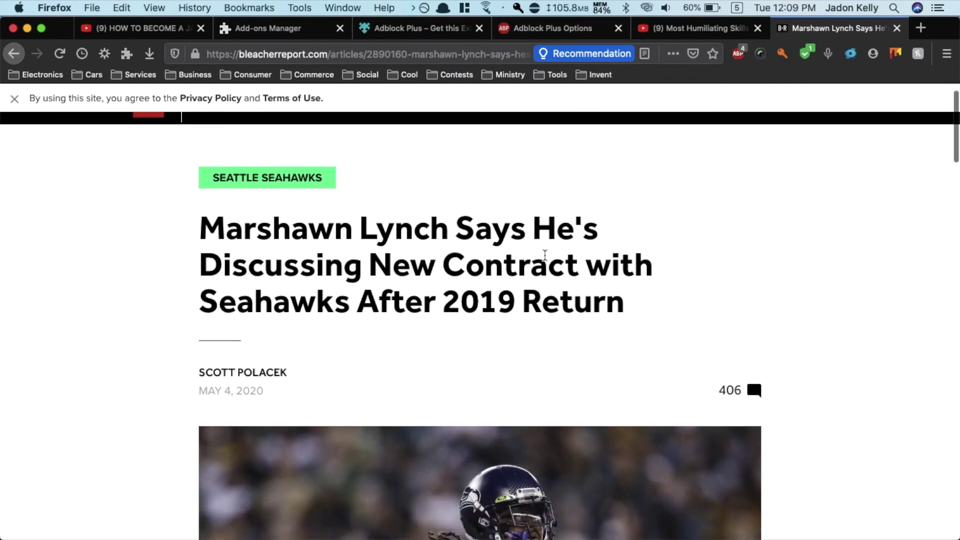
scroll(542, 255, down, 3)
scroll(542, 255, down, 5)
scroll(600, 268, down, 1)
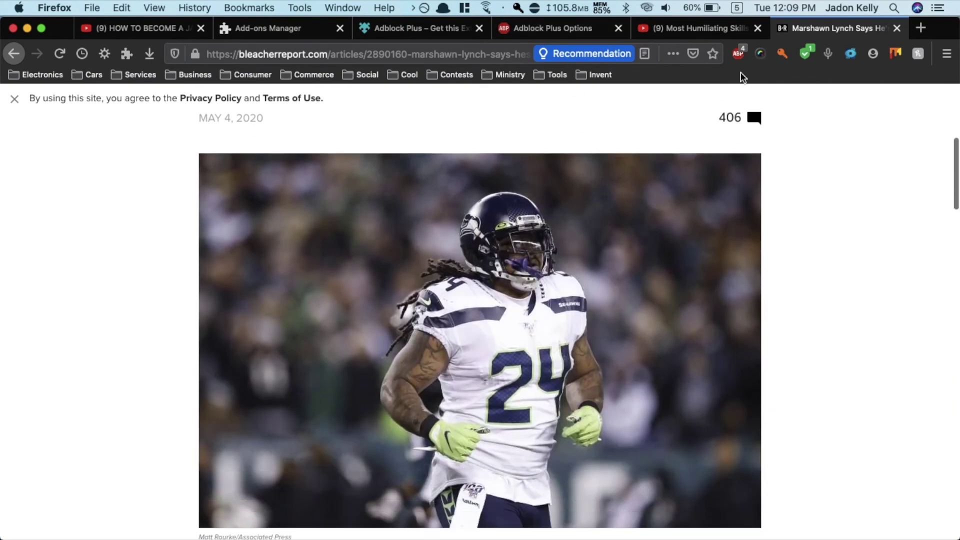
right_click(600, 267)
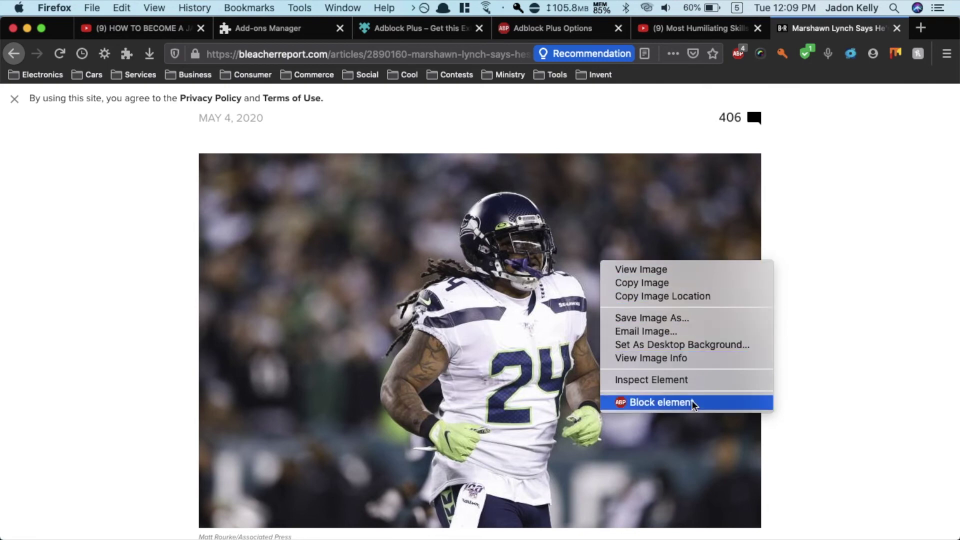
Block the Marshawn Lynch photo via Block element and add the filter, then close the options tab.
click(719, 404)
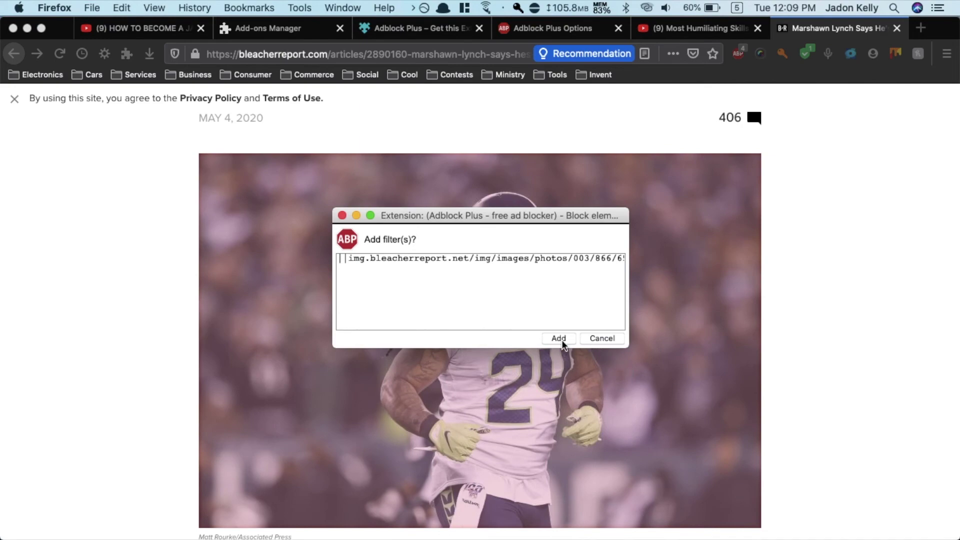
click(559, 338)
scroll(723, 351, down, 2)
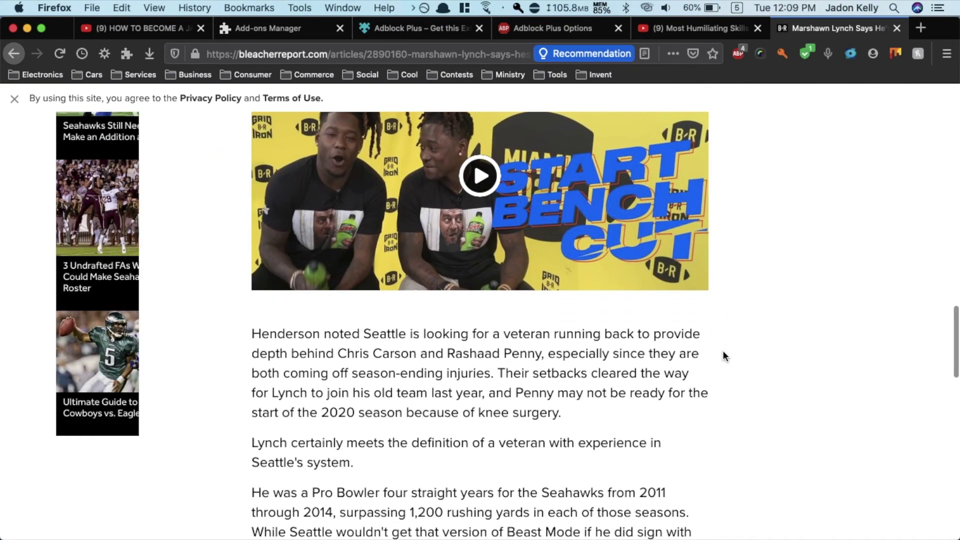
scroll(725, 356, up, 5)
scroll(725, 356, up, 5)
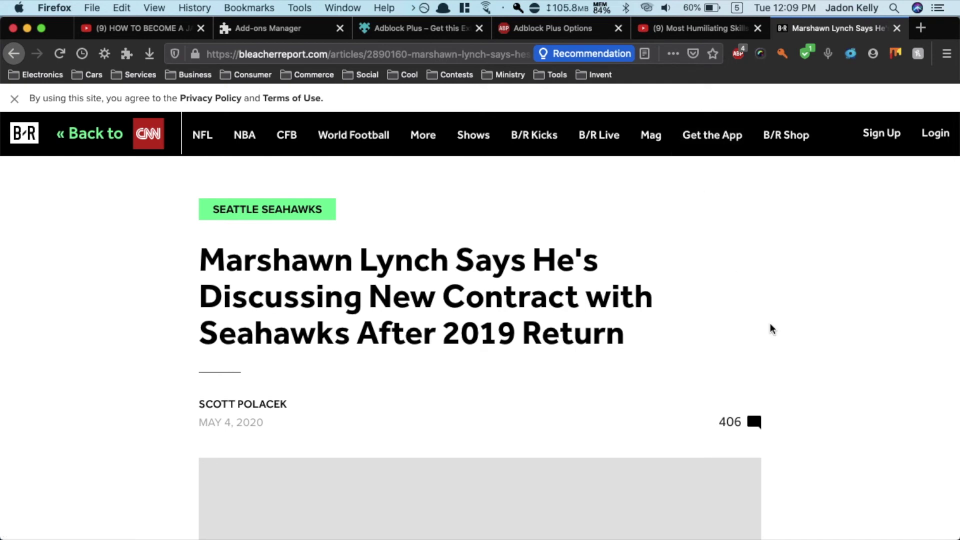
click(618, 28)
Close the YouTube video and Bleacher Report article tabs, leaving the Adblock Plus page.
click(619, 28)
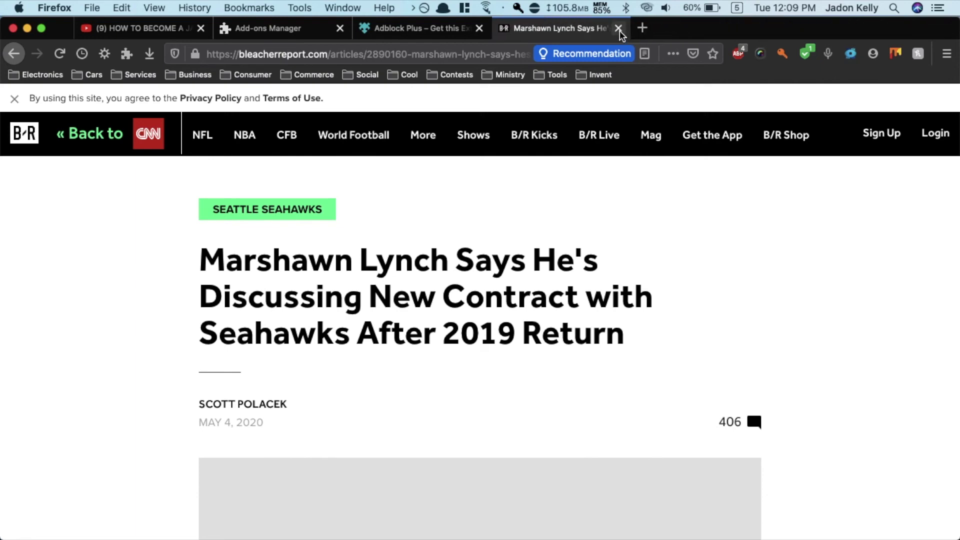
click(618, 29)
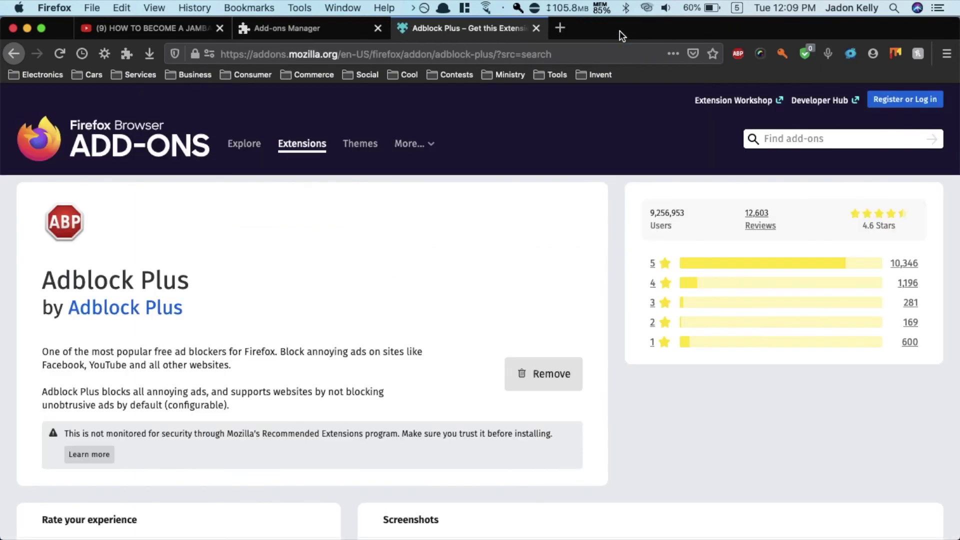